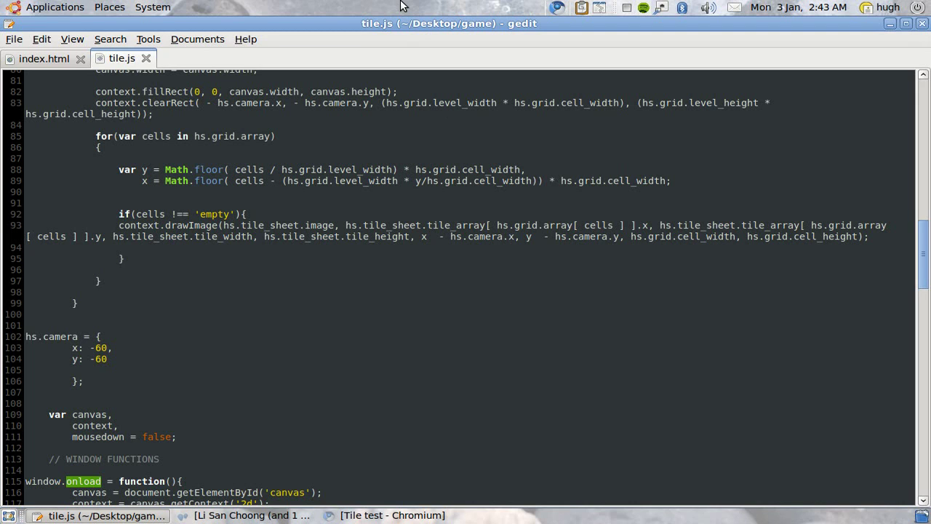
Step: Look over the canvas tag on line 12 of index.html
left_click(50, 63)
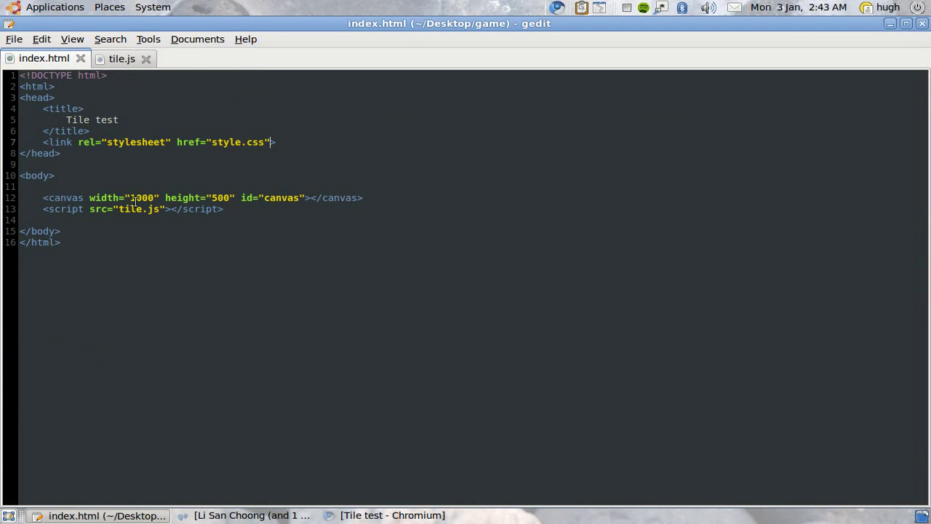
triple_click(135, 199)
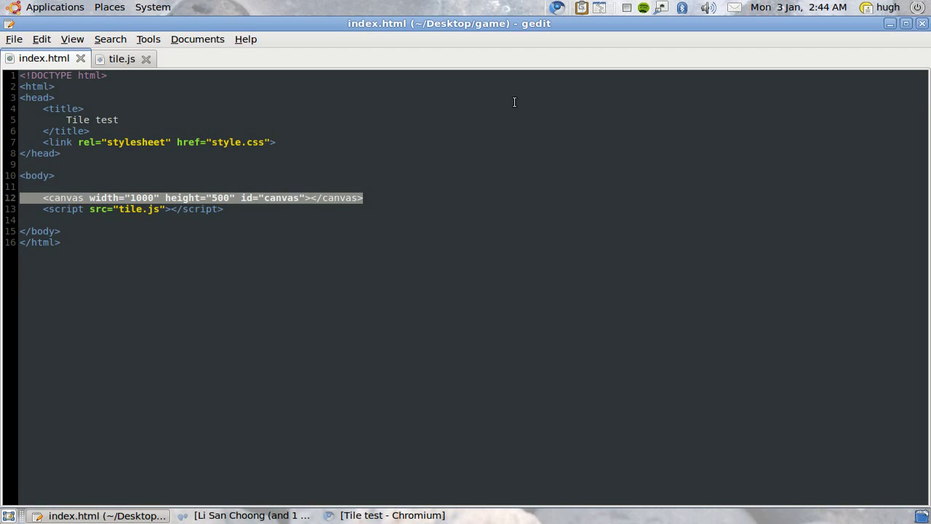
left_click(278, 187)
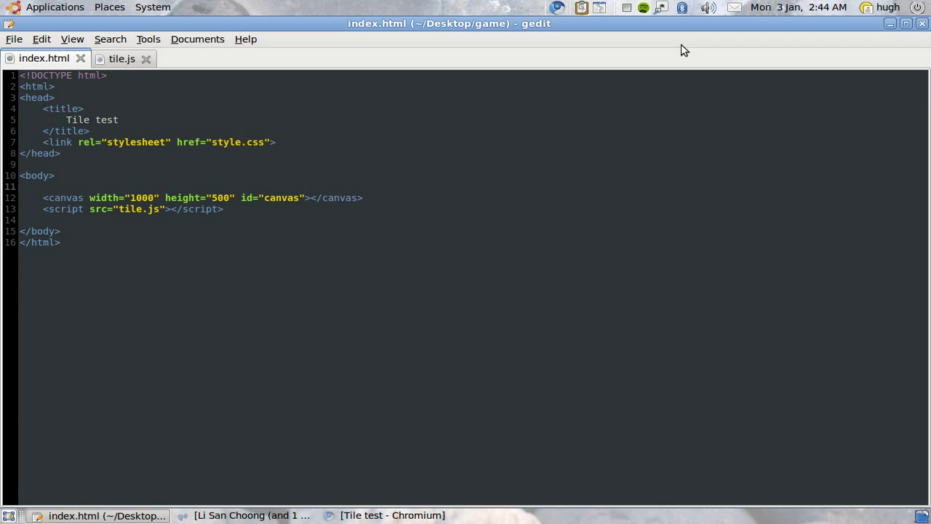
Step: Minimize gedit and open tilesheet.png from the desktop game folder in the image viewer
left_click(890, 23)
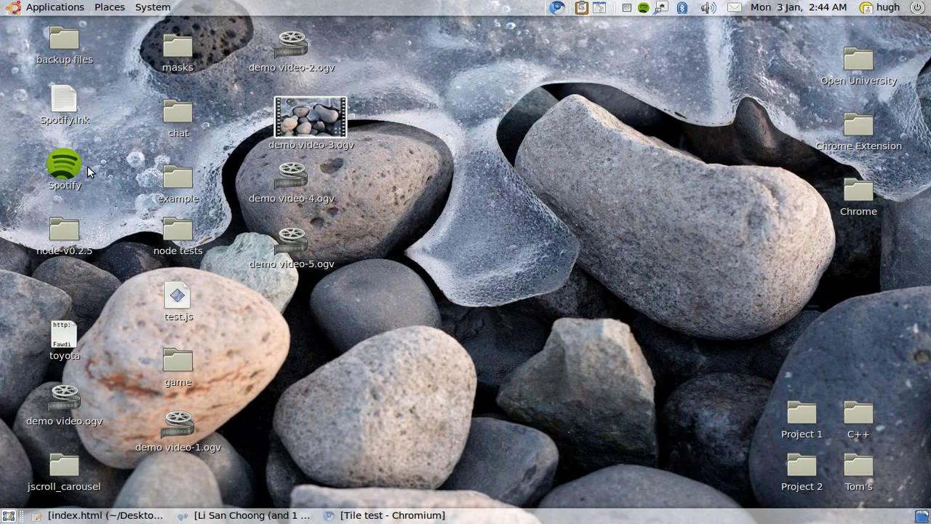
left_click(177, 375)
double_click(177, 374)
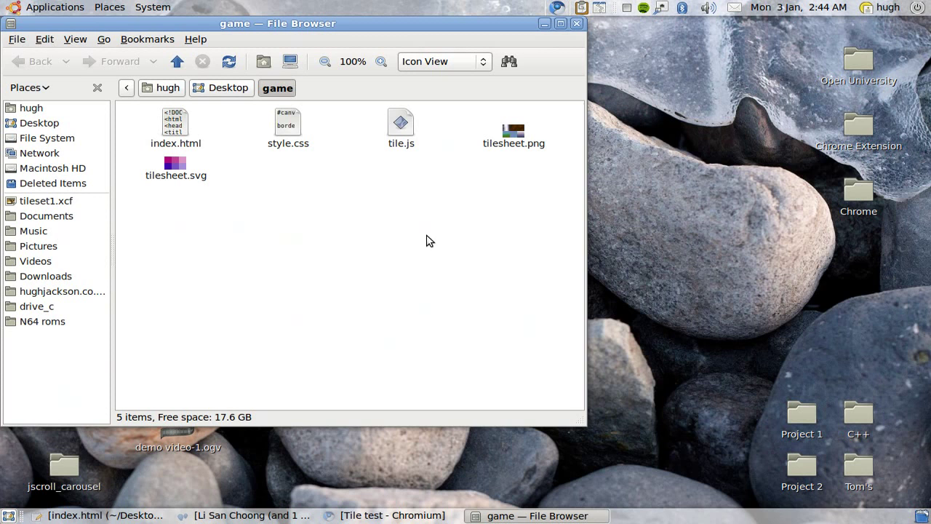
double_click(507, 133)
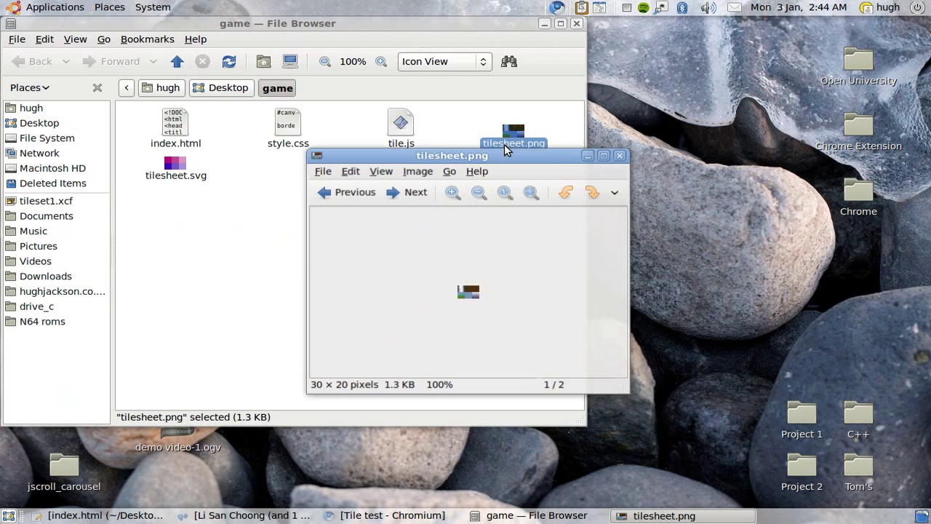
Step: Maximize the viewer, zoom the 30 × 20 tilesheet to 1700%, then return to gedit
left_click(603, 156)
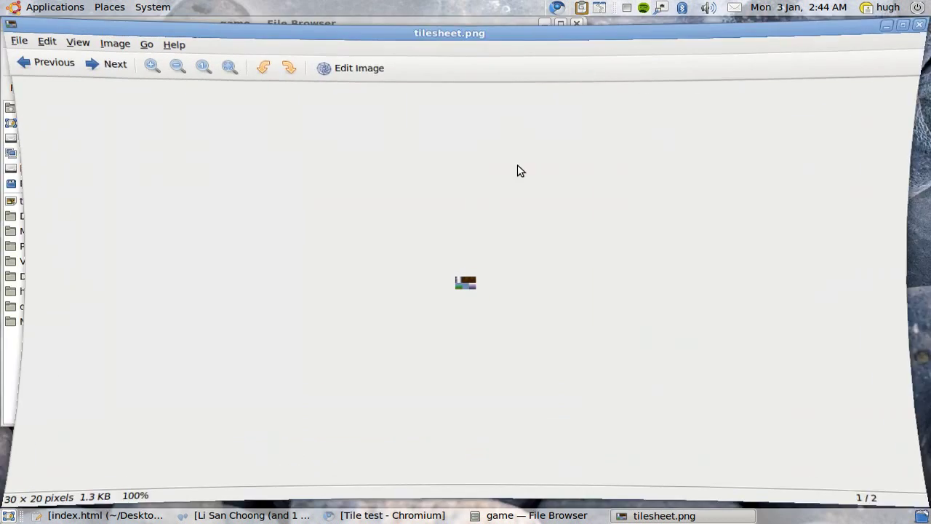
left_click(144, 60)
left_click(145, 61)
left_click(145, 61)
left_click(145, 61)
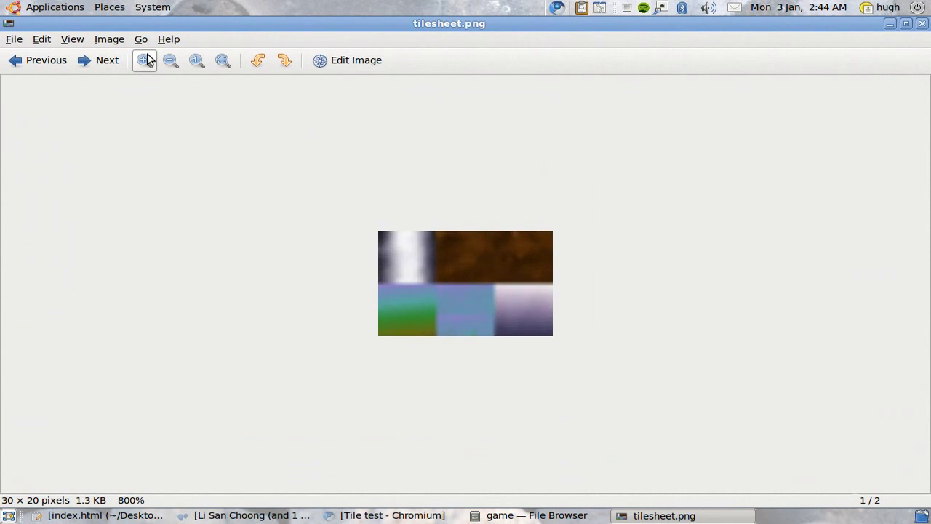
left_click(145, 60)
left_click(145, 60)
left_click(145, 60)
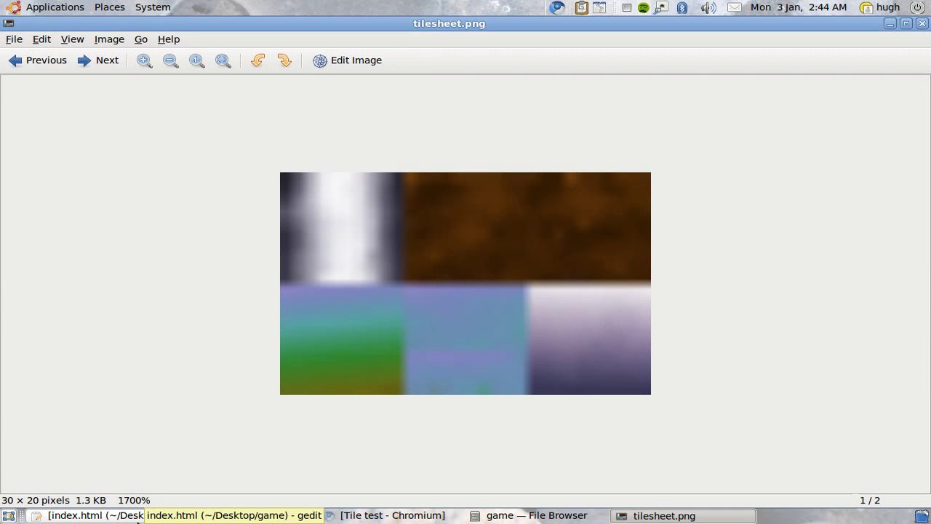
left_click(139, 518)
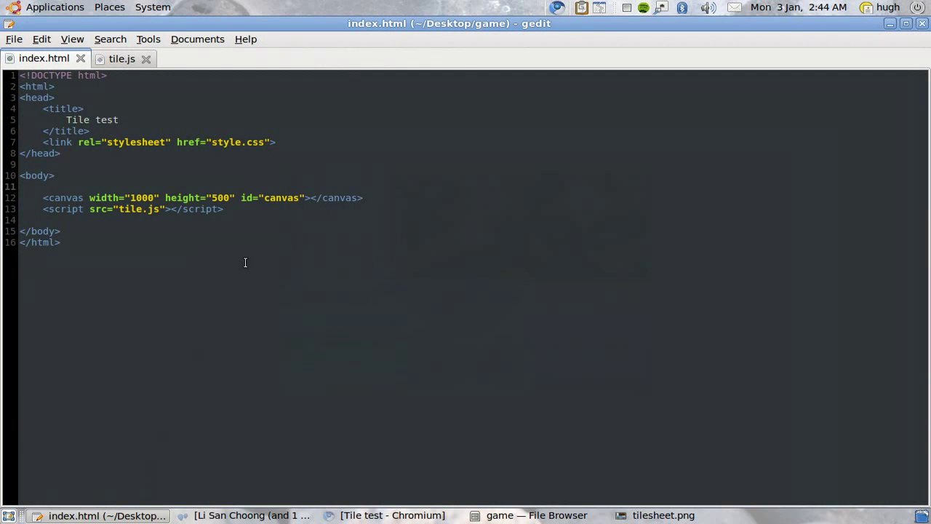
Step: Review tile.js, highlighting the image onload block on lines 118–125 and the 'tilesheet' path
left_click(118, 64)
scroll(177, 251, "up", 20)
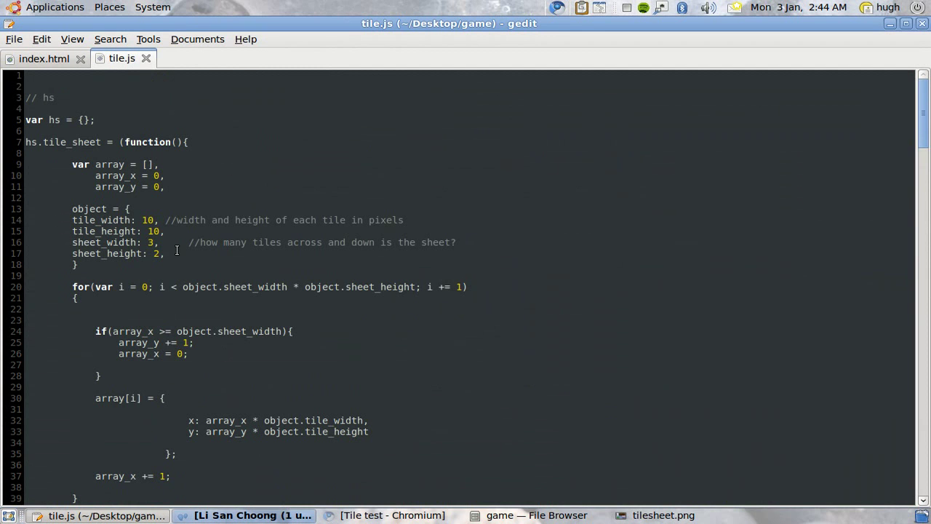
scroll(177, 250, "down", 13)
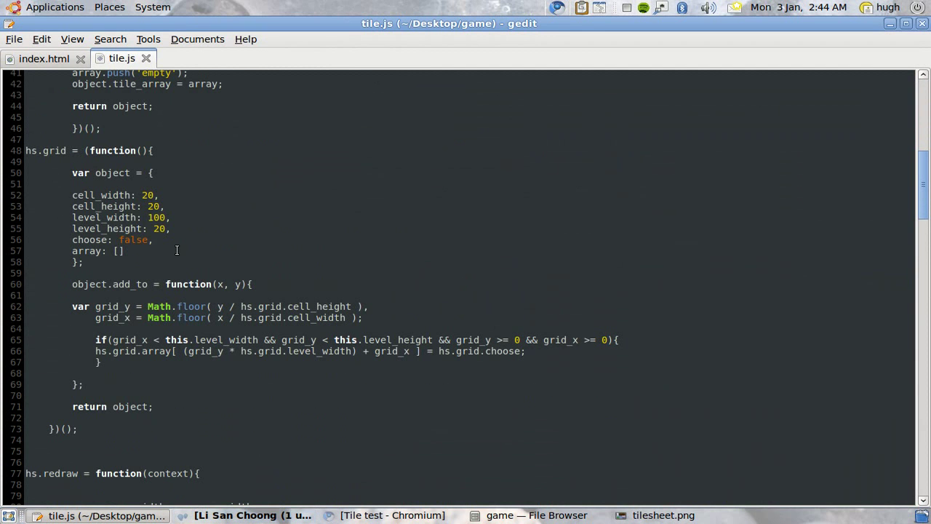
scroll(176, 250, "down", 19)
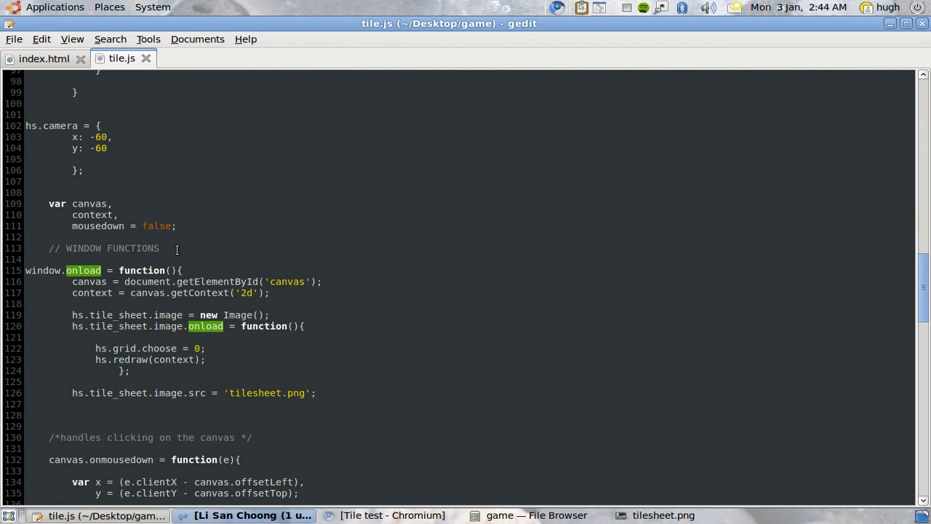
scroll(177, 250, "down", 3)
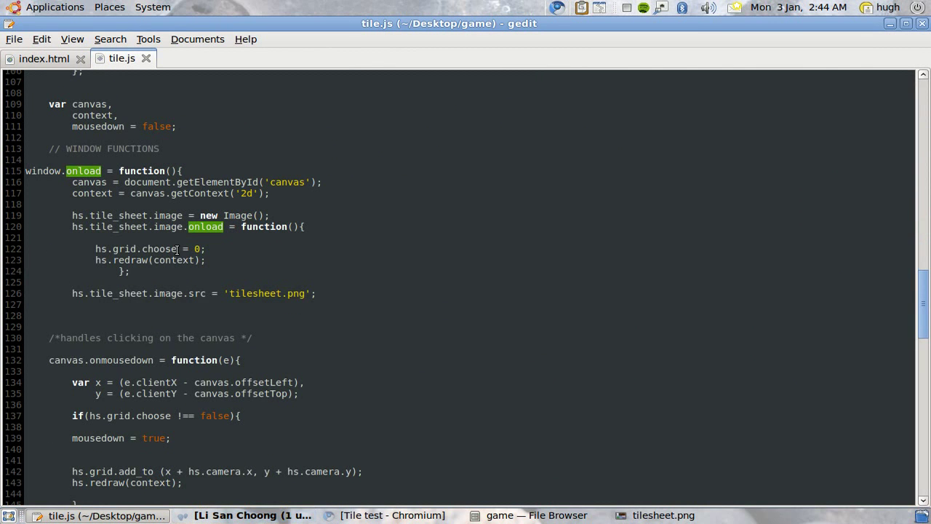
left_click_drag(59, 207, 354, 297)
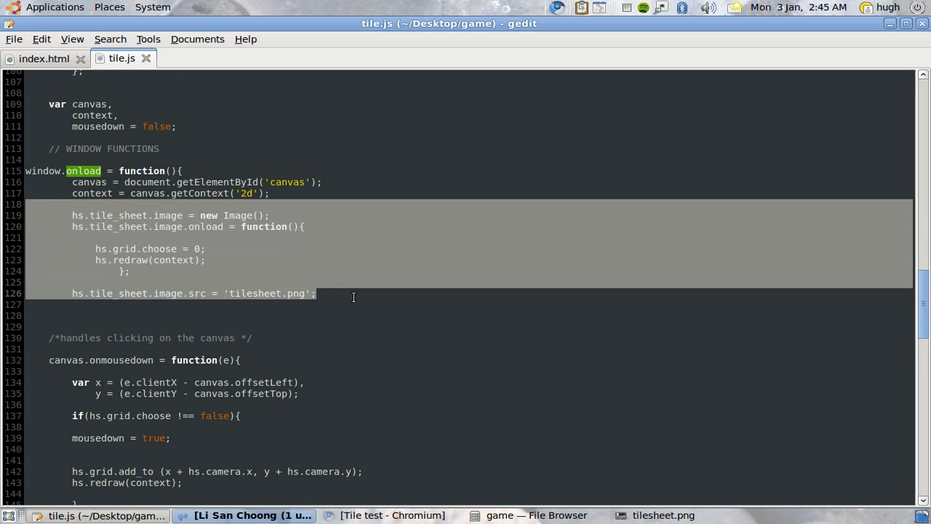
double_click(255, 293)
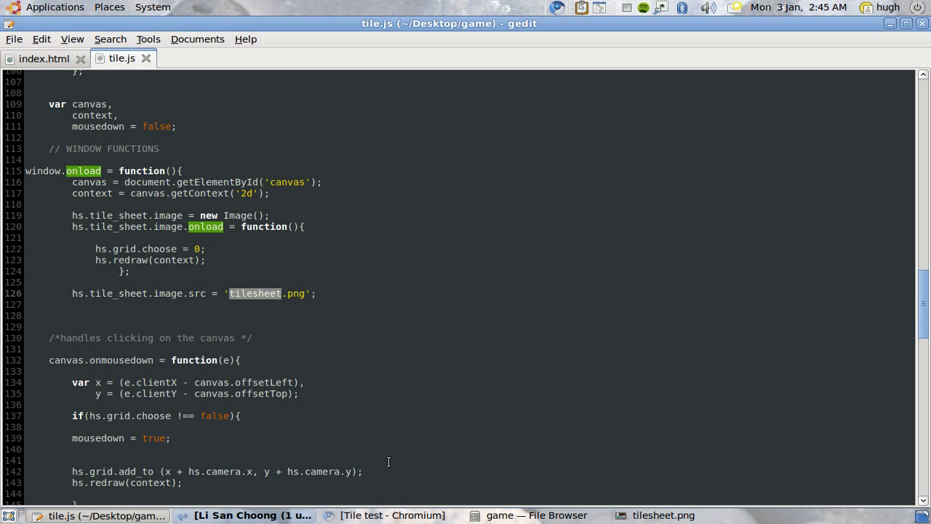
Step: Minimize the image viewer and bring up the blank Tile test page in Chromium
left_click(658, 515)
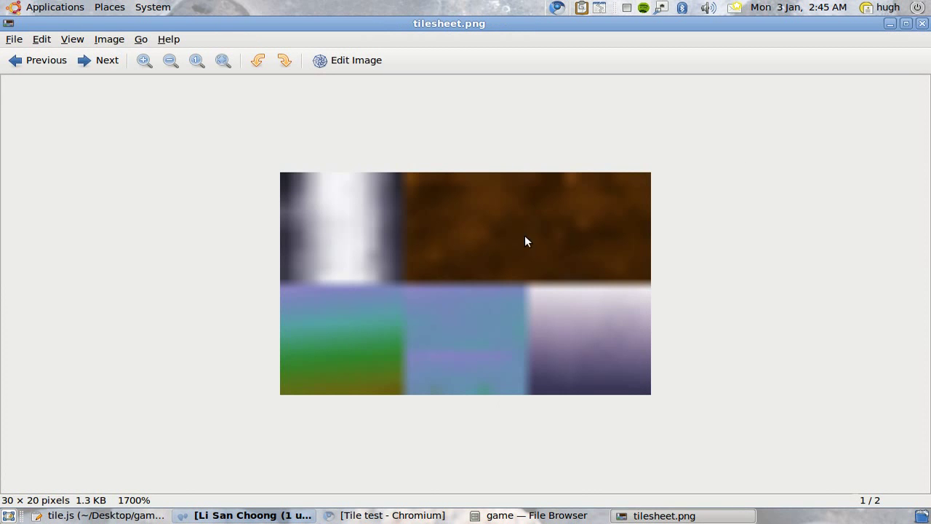
left_click(704, 521)
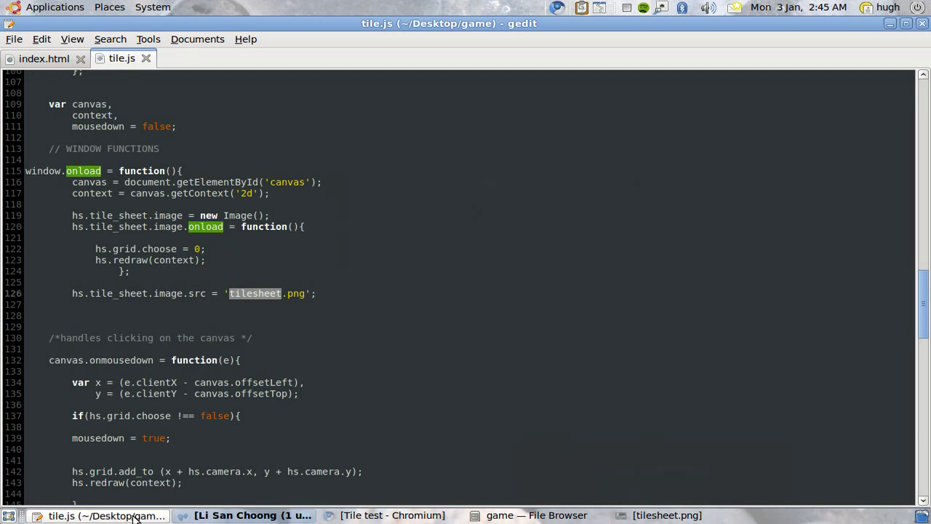
left_click(426, 518)
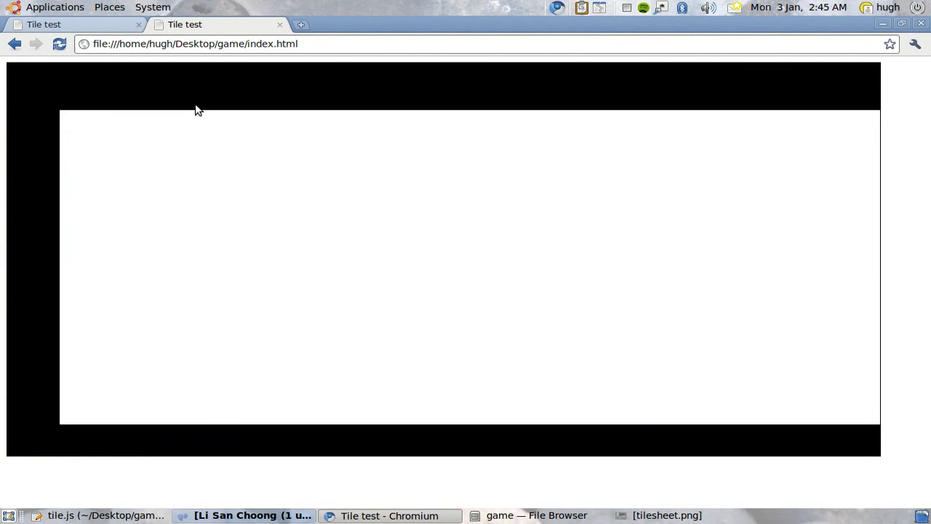
Step: Pan the empty level and place a strip of pillar, two dirt, grass, water and topping tiles
mouse_move(277, 218)
left_mouse_down()
mouse_move(342, 219)
mouse_move(214, 225)
mouse_move(395, 200)
mouse_move(327, 219)
mouse_move(289, 204)
left_mouse_up()
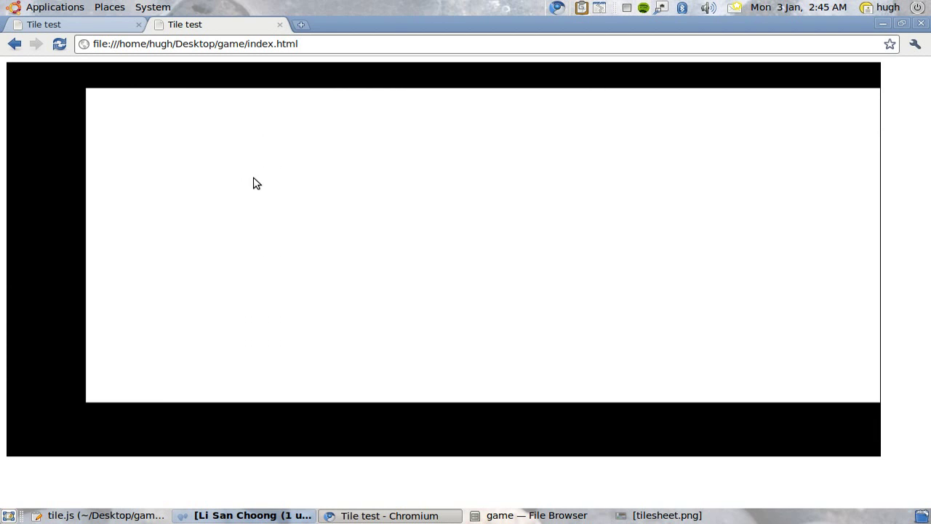
left_click(220, 180)
left_click(236, 177)
left_click(253, 179)
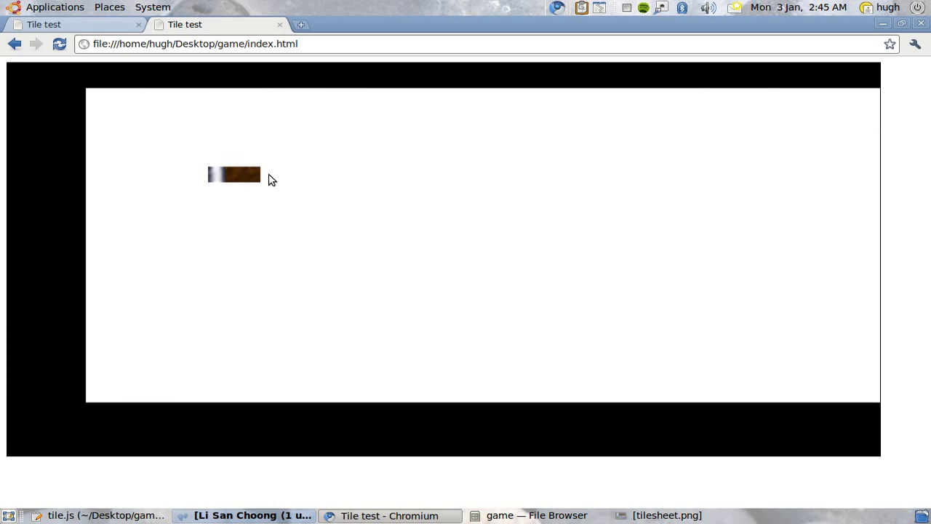
left_click(269, 177)
left_click(287, 177)
left_click(303, 178)
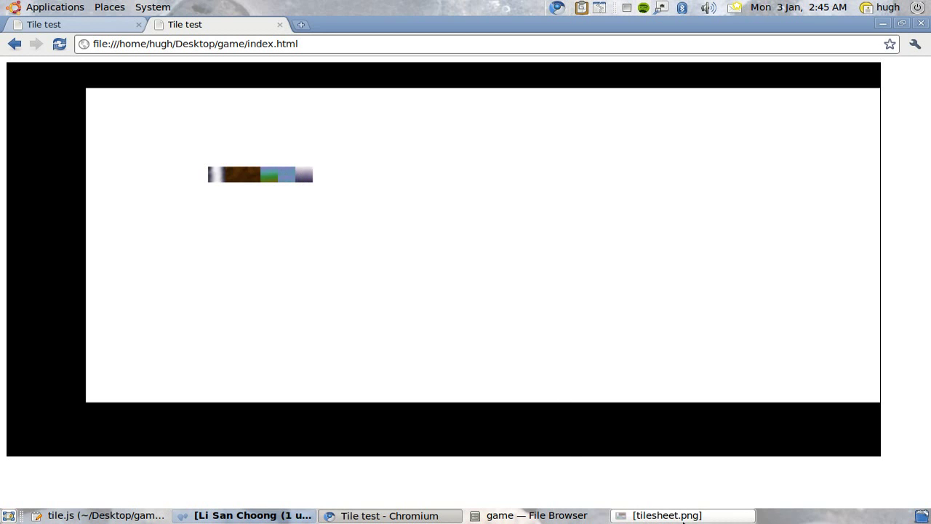
Step: Check tilesheet.png in the viewer at normal window size, then close it
left_click(667, 515)
left_click(900, 24)
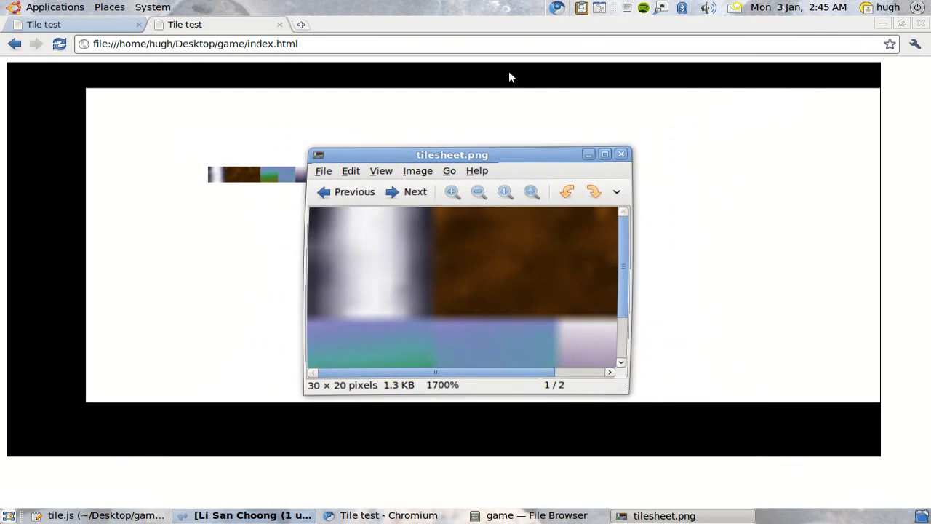
left_click_drag(493, 154, 697, 83)
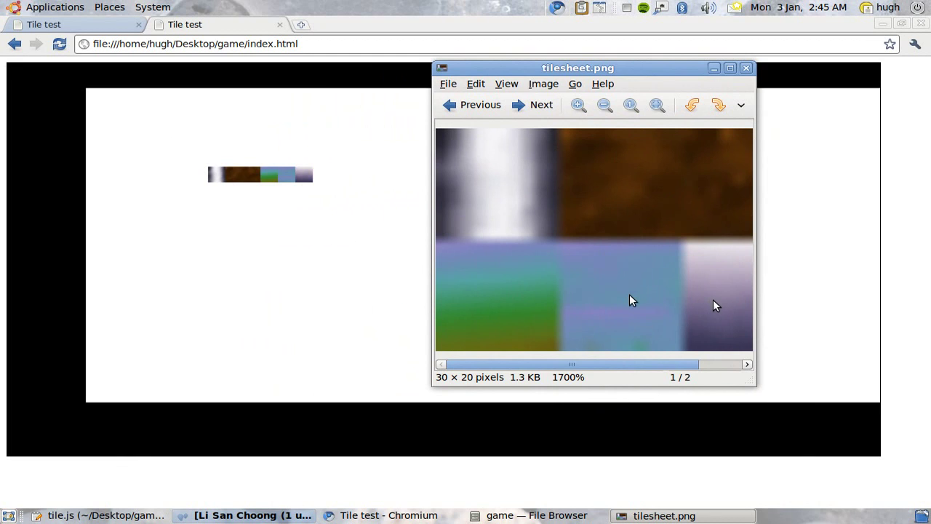
left_click(746, 68)
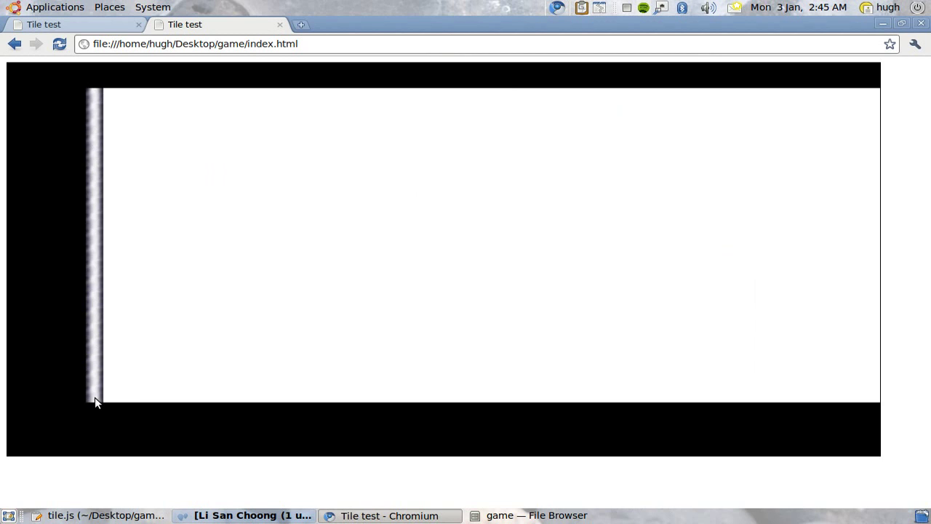
Step: Paint a dirt floor with a topping layer and a water pool, then open the finished-level tab
mouse_move(113, 391)
left_mouse_down()
mouse_move(350, 398)
mouse_move(349, 379)
mouse_move(255, 386)
left_mouse_up()
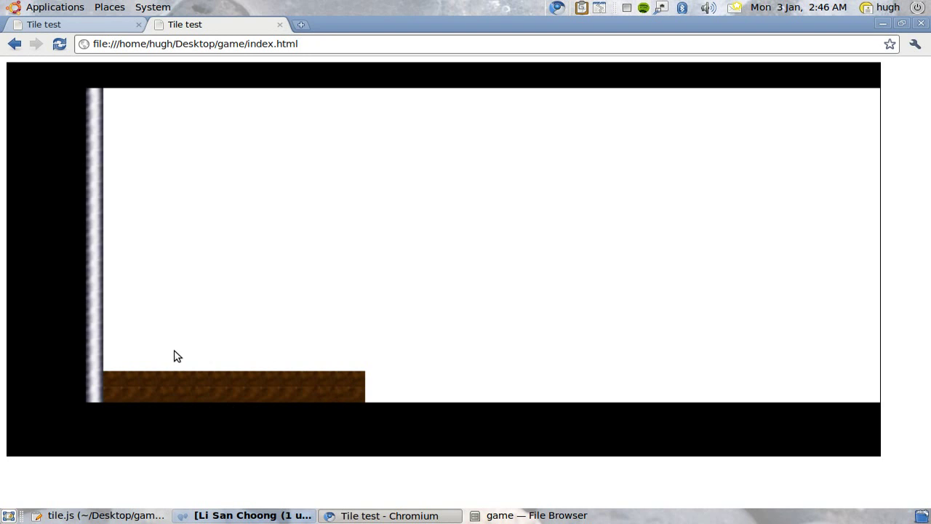
left_click(110, 364)
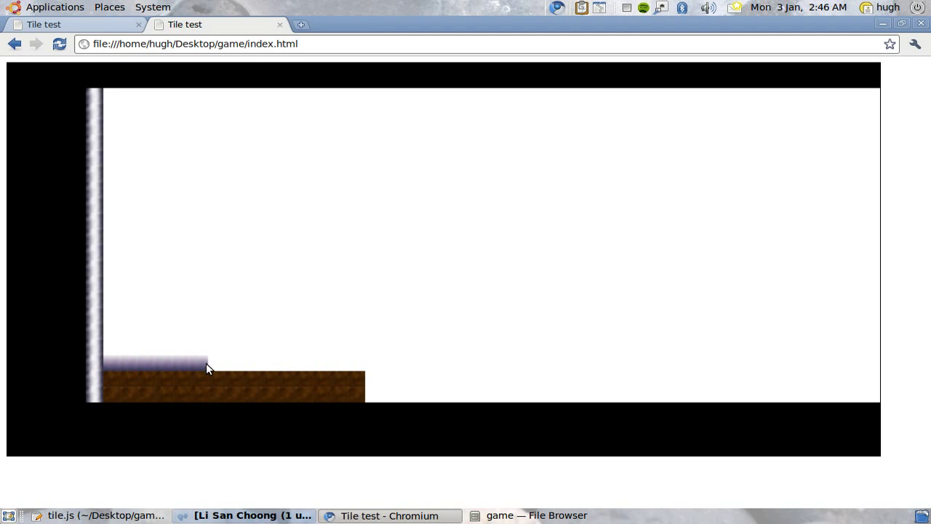
left_click_drag(206, 363, 303, 365)
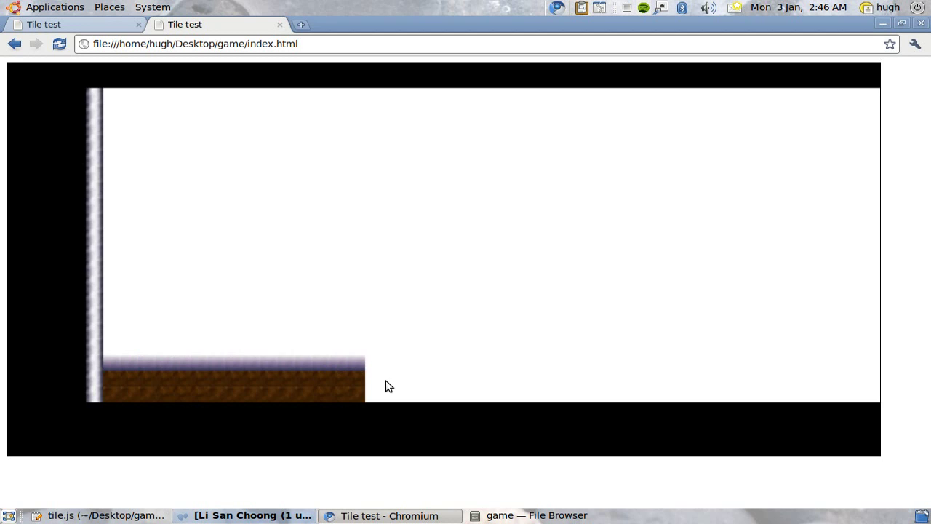
left_click_drag(374, 395, 449, 402)
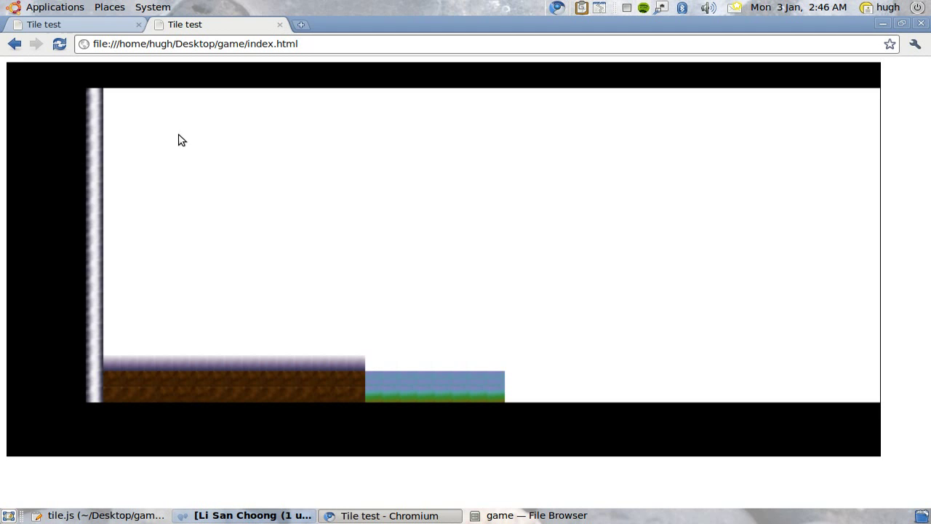
left_click(100, 27)
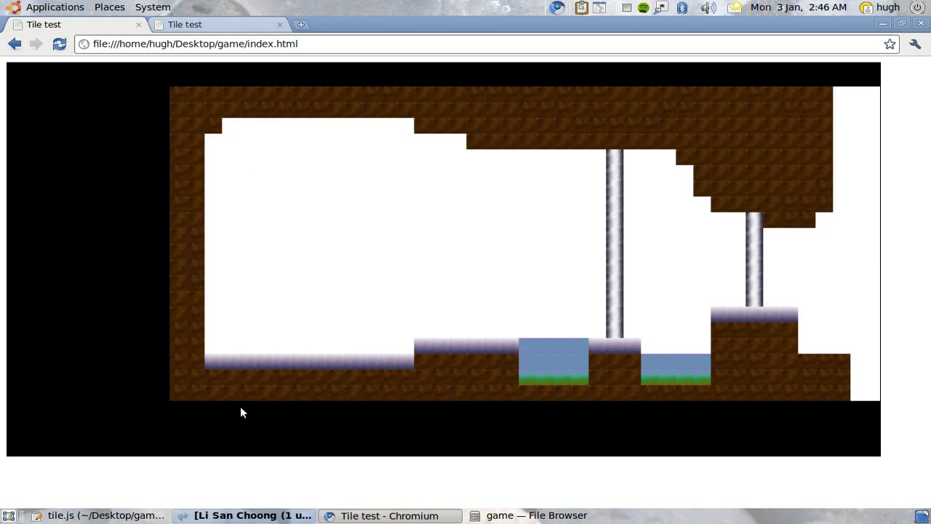
Step: Shift the completed cave level left and briefly zoom the page in and out
left_click_drag(242, 412, 180, 409)
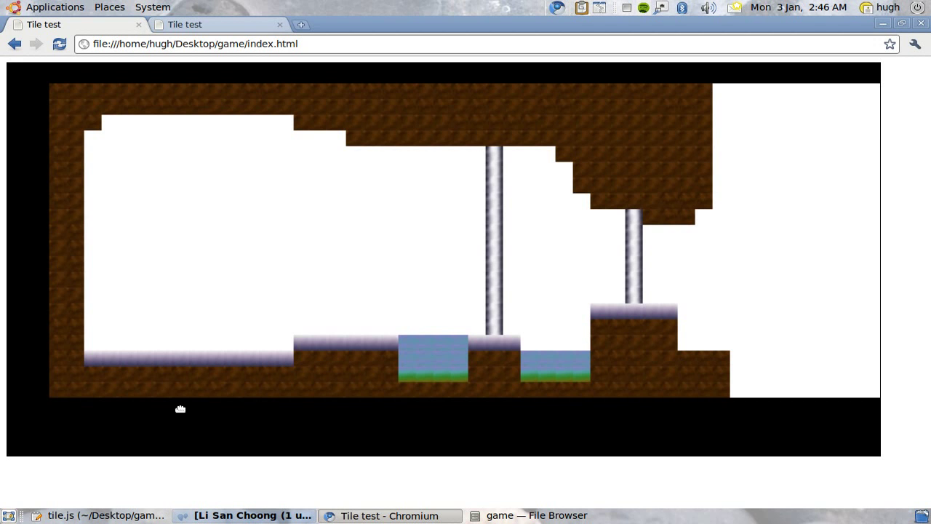
scroll(180, 408, "up", 4, "ctrl")
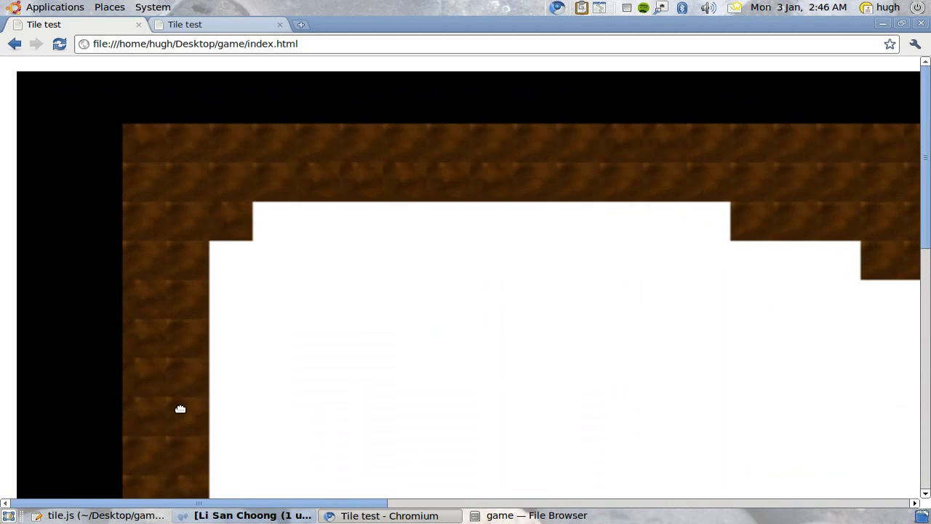
scroll(181, 409, "down", 1, "ctrl")
scroll(180, 409, "down", 2, "ctrl")
scroll(181, 409, "up", 1, "ctrl")
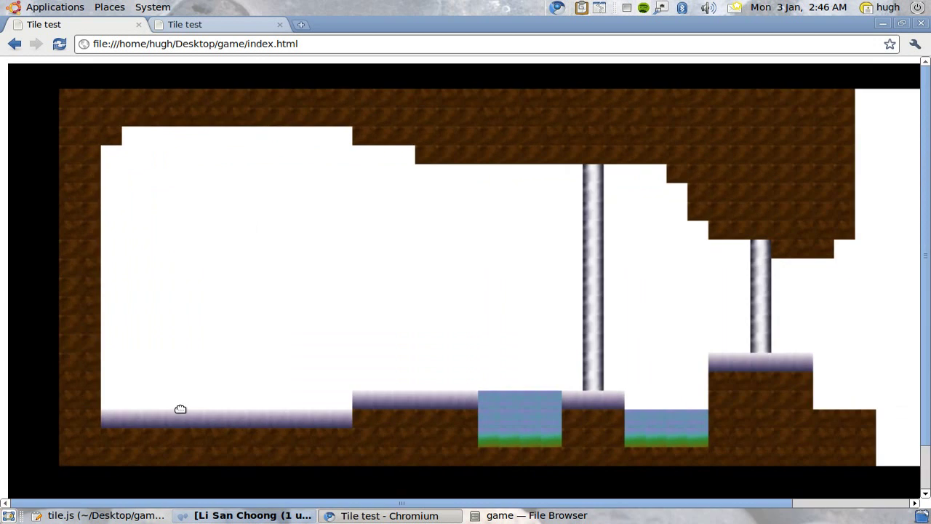
scroll(180, 409, "down", 2, "ctrl")
scroll(180, 409, "down", 3, "ctrl")
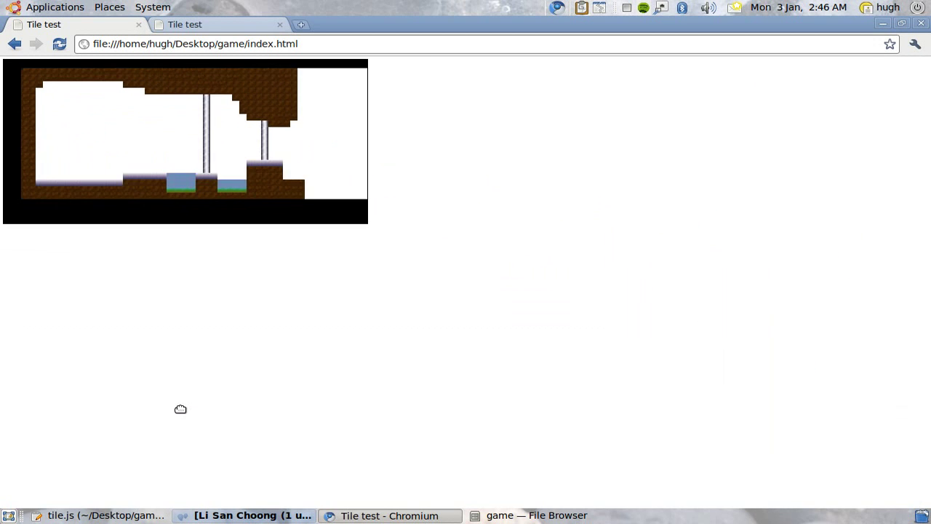
scroll(181, 409, "up", 5, "ctrl")
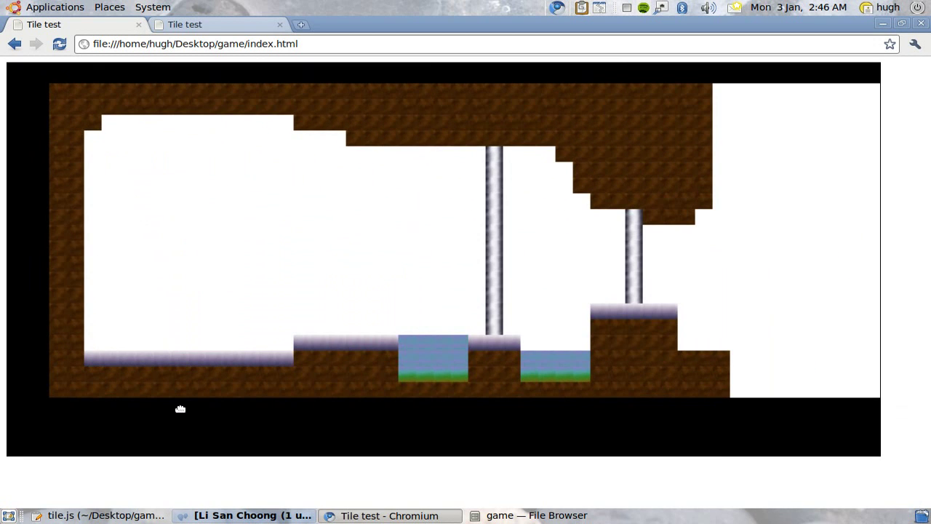